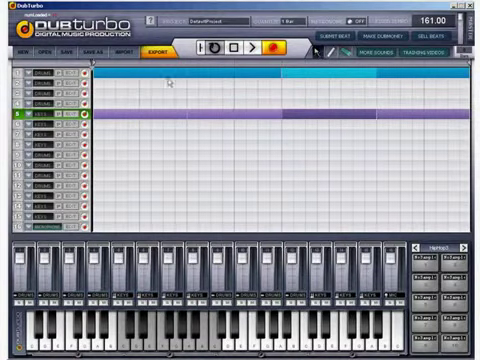
# Select drum layer 1 so its Kick, Snare and HiHat sounds are active
pyautogui.click(155, 76)
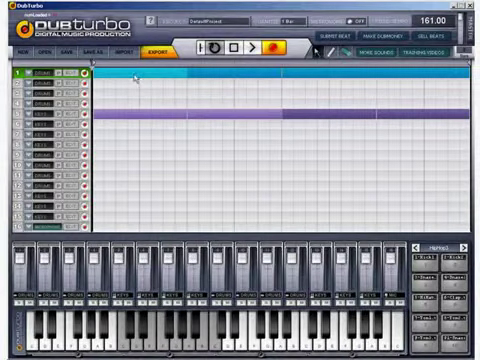
pyautogui.click(71, 73)
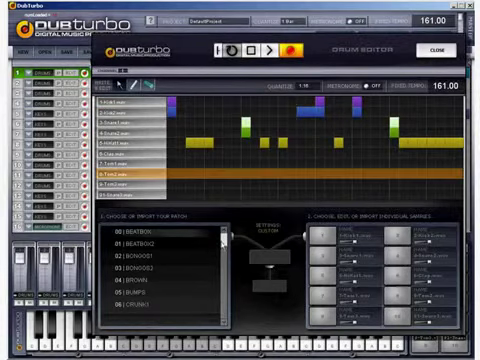
pyautogui.moveTo(224, 237); pyautogui.dragTo(223, 270)
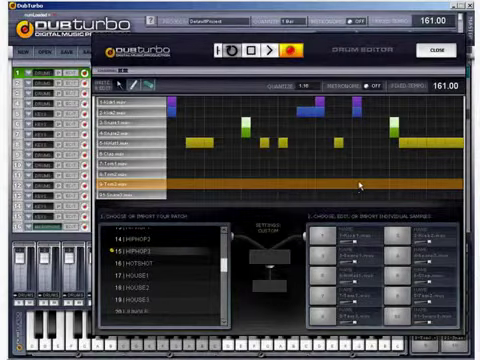
# Close the Drum Editor, reselect drum layer 1 and pick its second bar
pyautogui.click(437, 52)
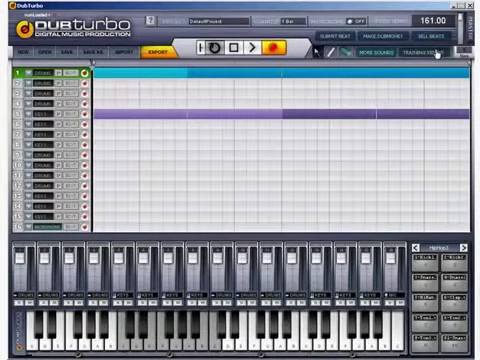
pyautogui.click(43, 116)
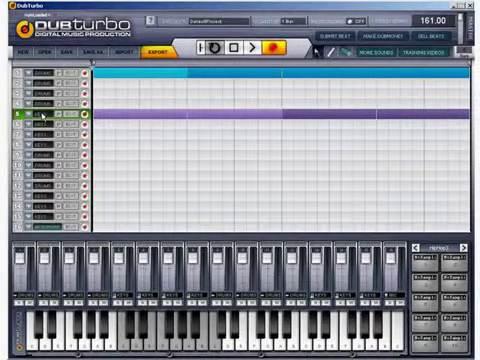
pyautogui.click(145, 75)
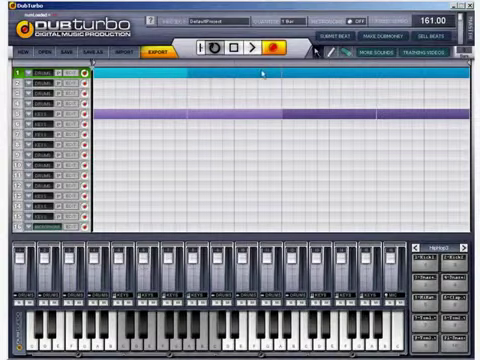
pyautogui.click(265, 77)
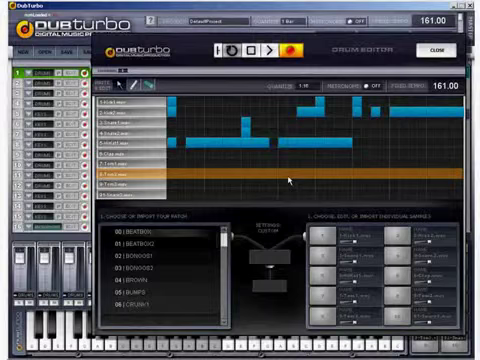
pyautogui.moveTo(224, 237); pyautogui.dragTo(223, 260)
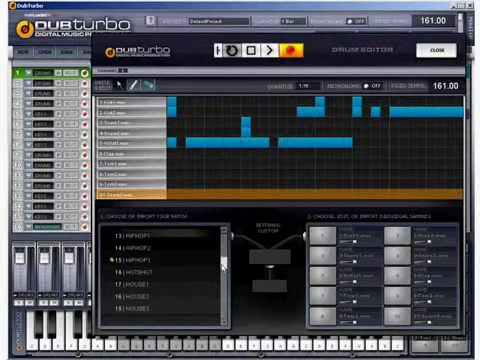
pyautogui.click(446, 53)
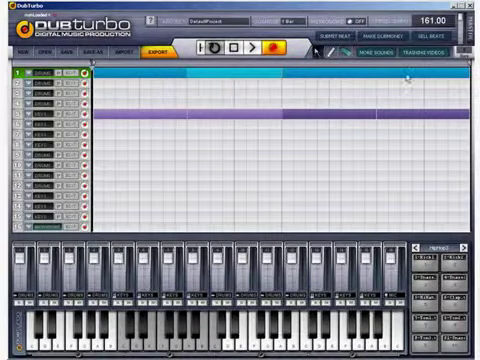
# Extend layer 1's drum pattern through the last bar and select bass layer 5
pyautogui.moveTo(350, 72); pyautogui.dragTo(377, 96)
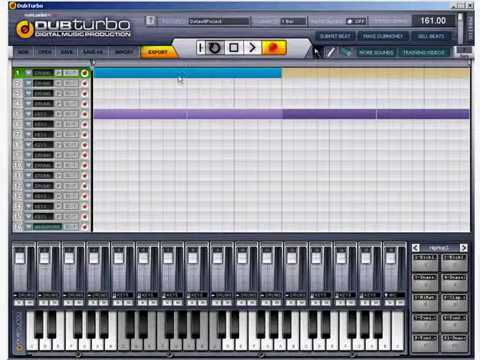
pyautogui.moveTo(165, 78); pyautogui.dragTo(321, 78)
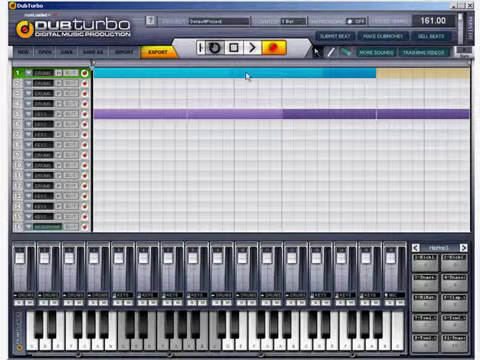
pyautogui.moveTo(341, 80); pyautogui.dragTo(411, 87)
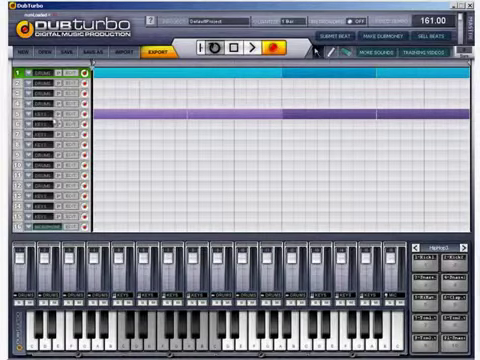
pyautogui.click(42, 114)
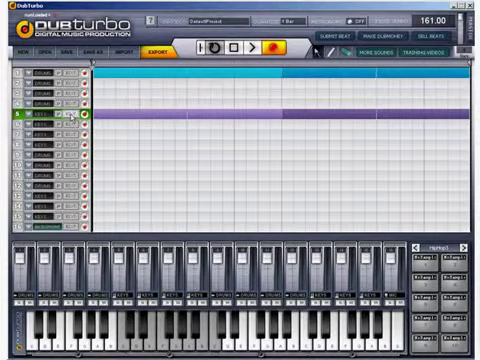
# Assign the BASS > ARP instrument to layer 5 and reopen its Key Editor
pyautogui.click(72, 115)
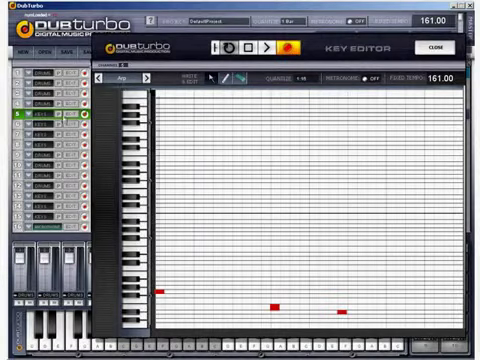
pyautogui.click(60, 115)
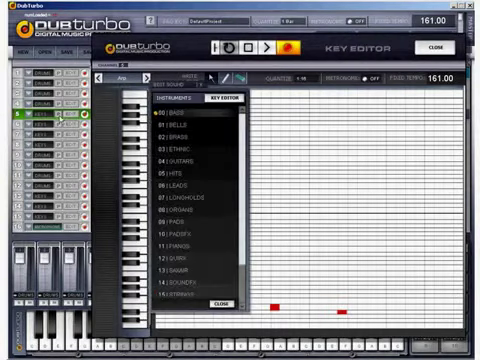
pyautogui.click(177, 115)
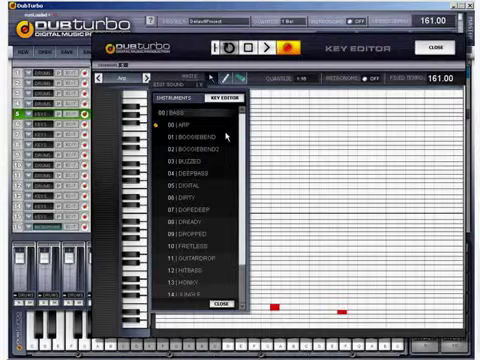
pyautogui.click(220, 304)
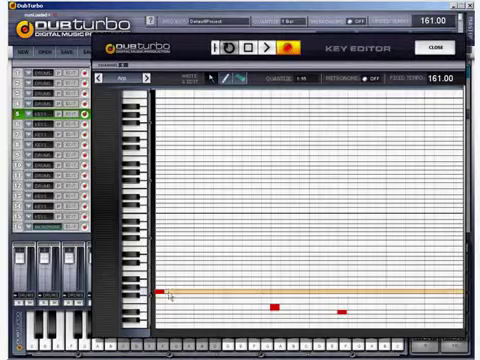
pyautogui.click(437, 50)
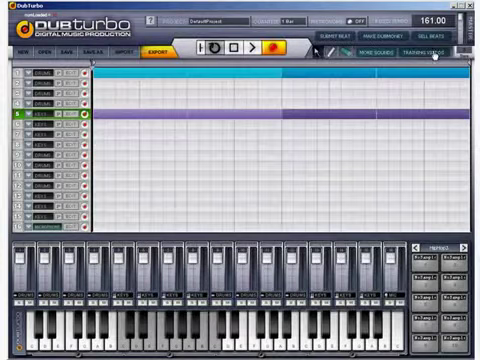
pyautogui.click(70, 114)
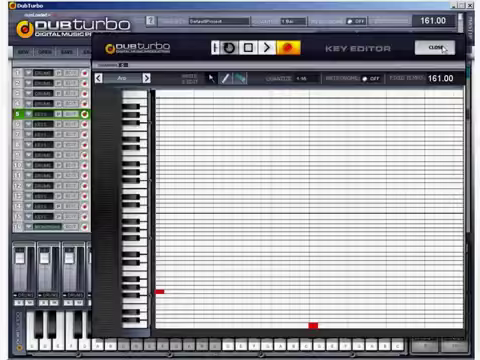
# Close the Key Editor, leaving layer 5 active in the arrangement grid
pyautogui.click(437, 48)
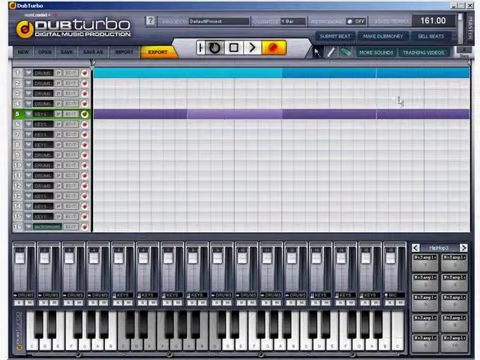